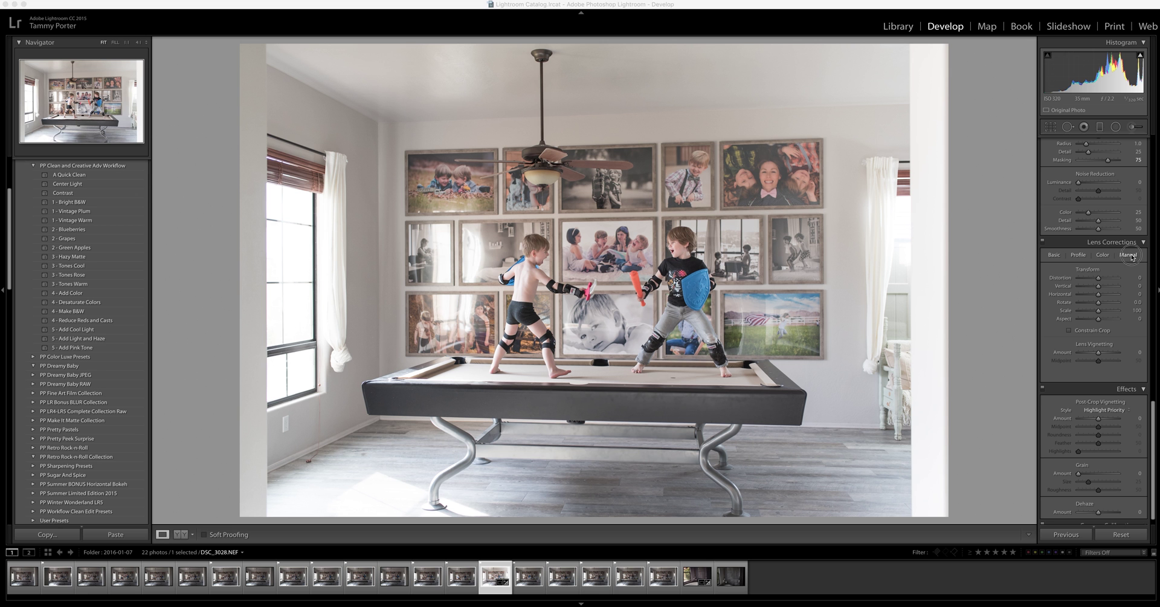
Browse the Lens Corrections Basic, Profile and Color panels, then open Crop & Straighten at -0.70°.
click(1055, 254)
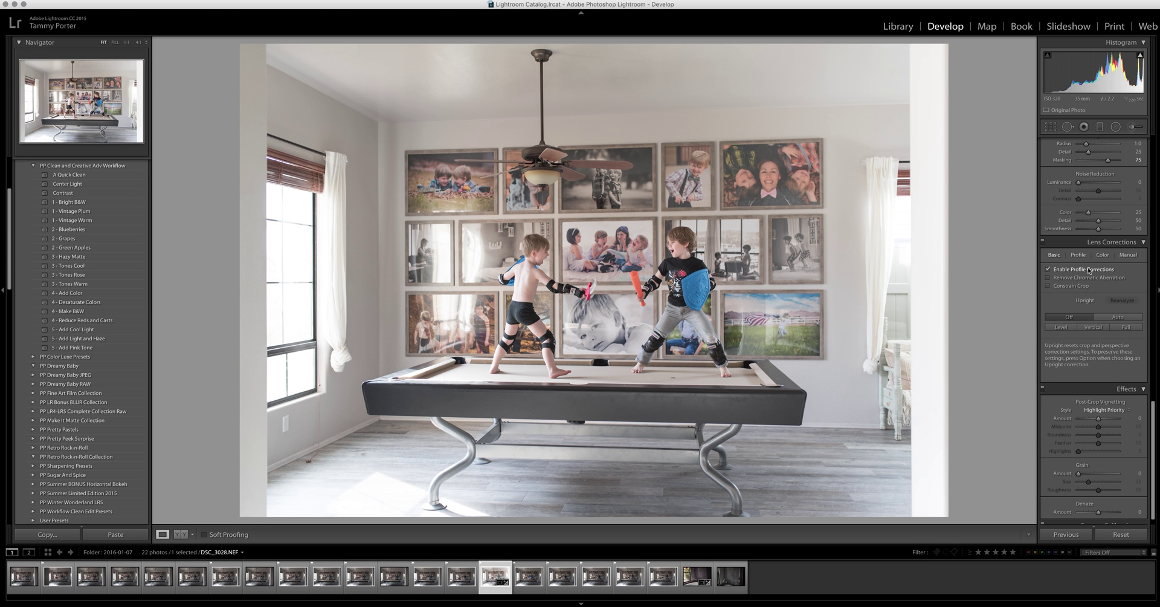
click(1083, 256)
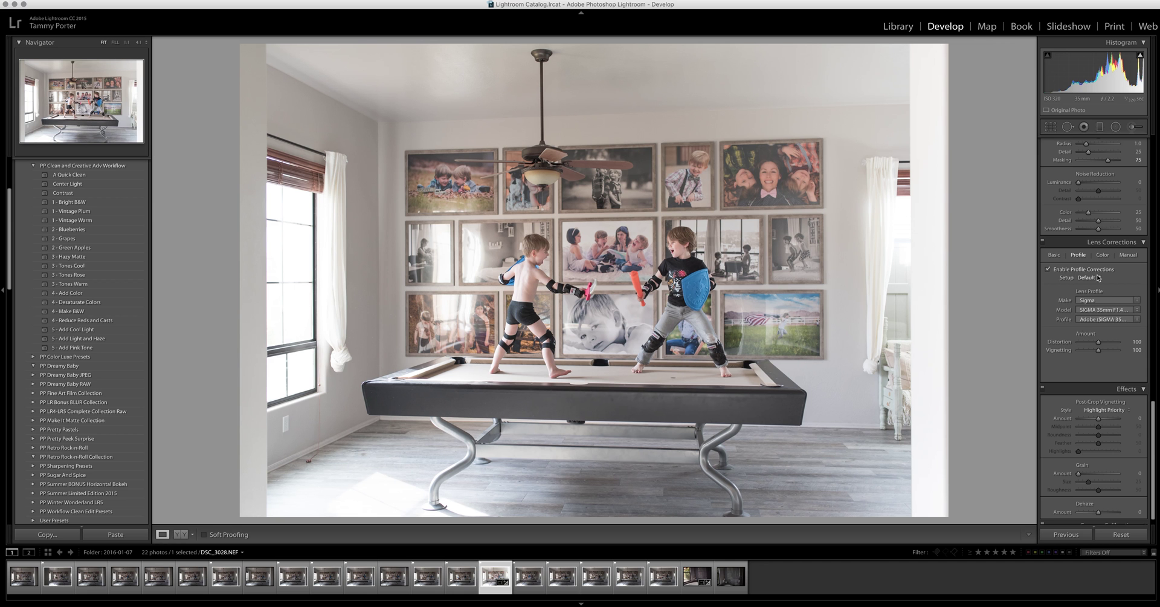
click(1103, 256)
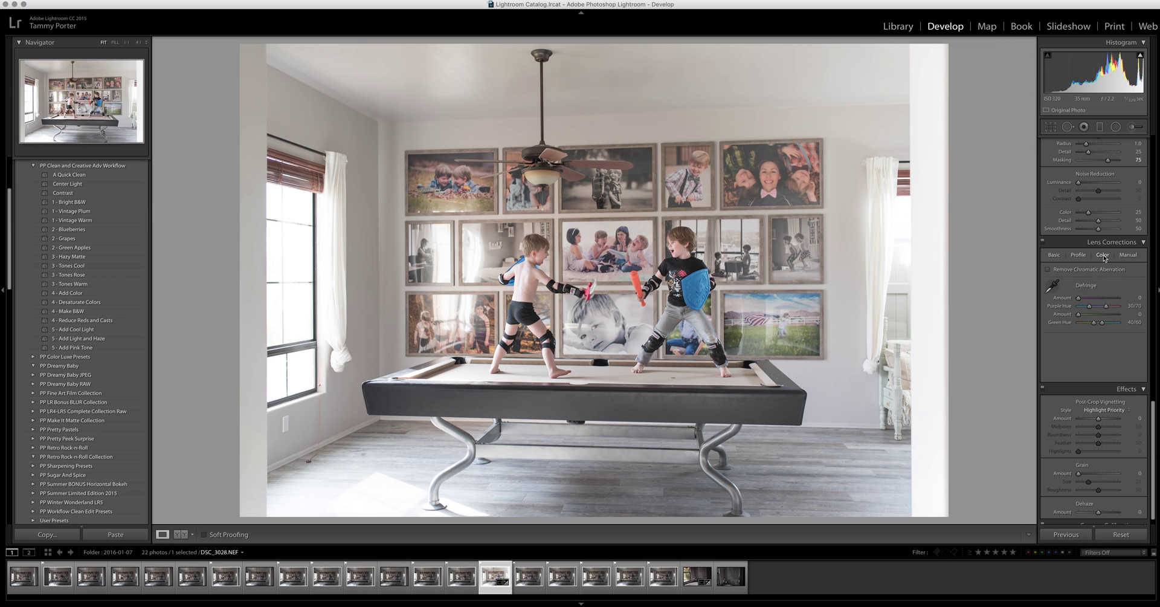
click(1133, 256)
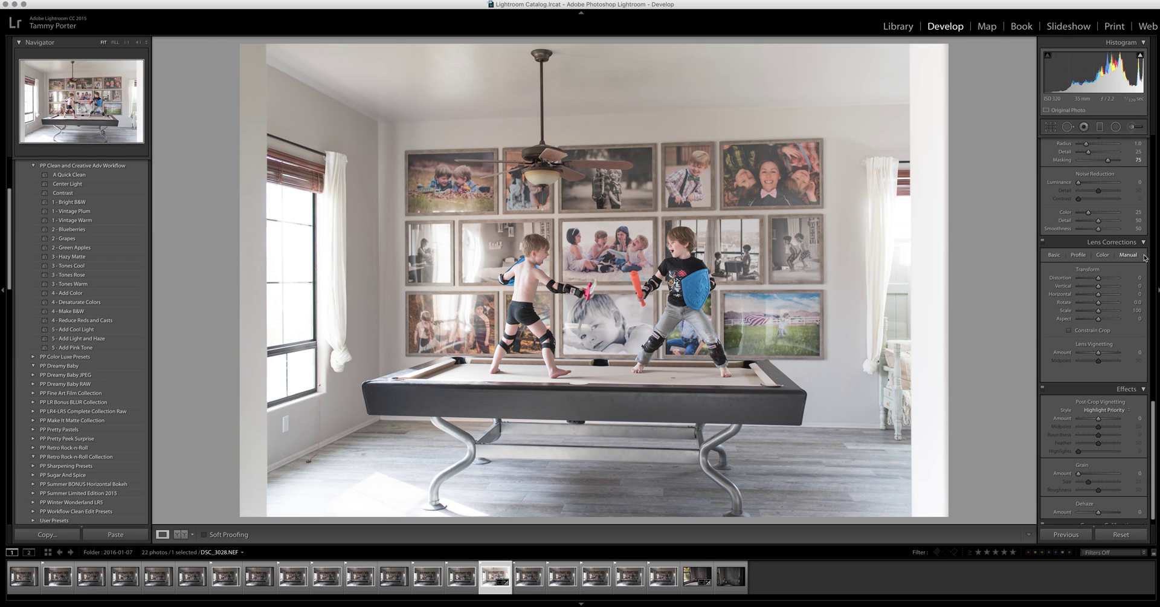
mouse_move(1079, 307)
click(1051, 128)
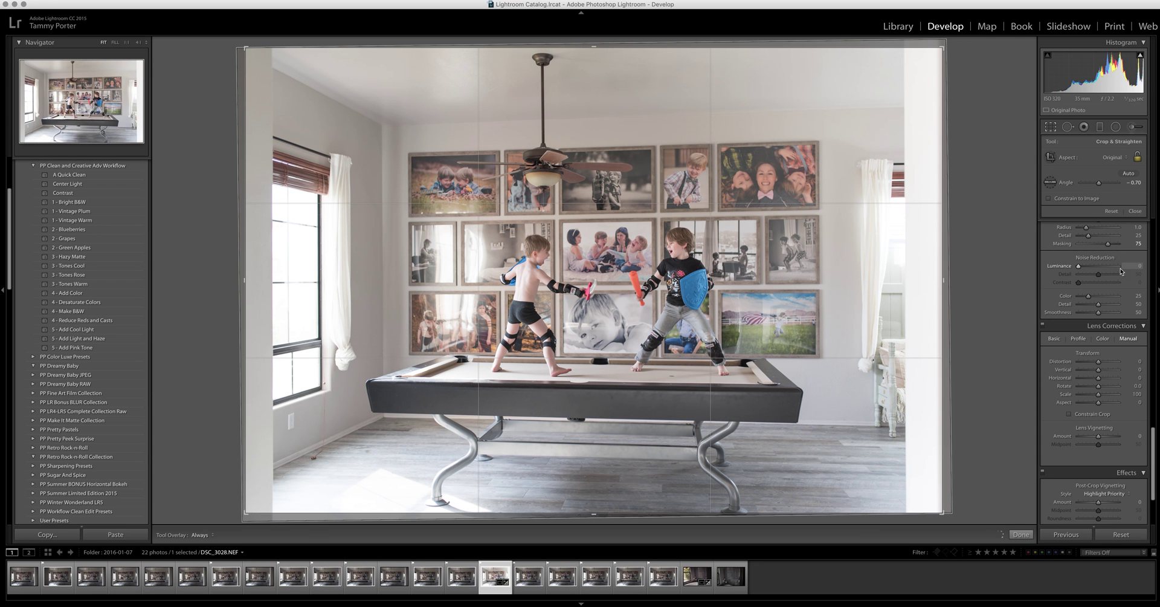
Close the crop overlay and return to the Lens Corrections Manual settings.
click(1056, 127)
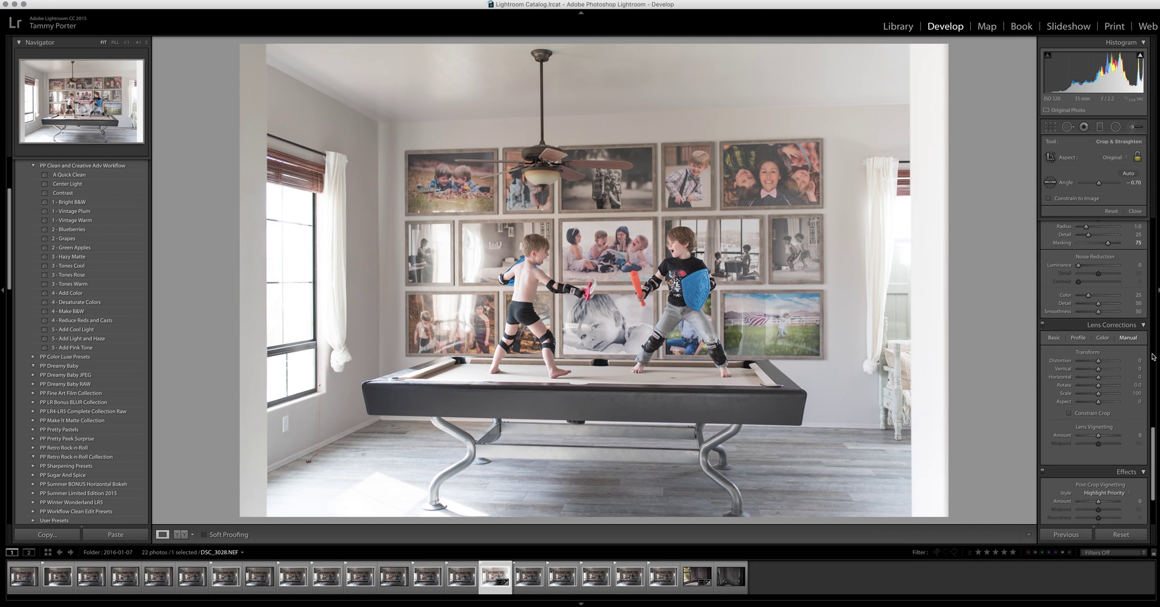
scroll(1140, 392, down, 1)
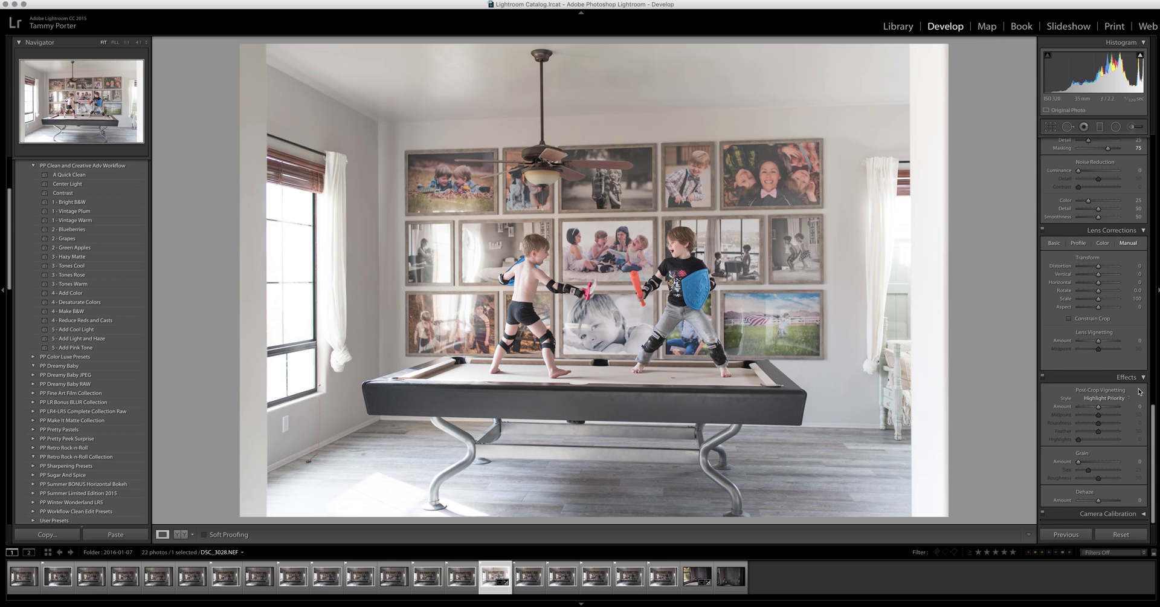
scroll(1099, 423, up, 1)
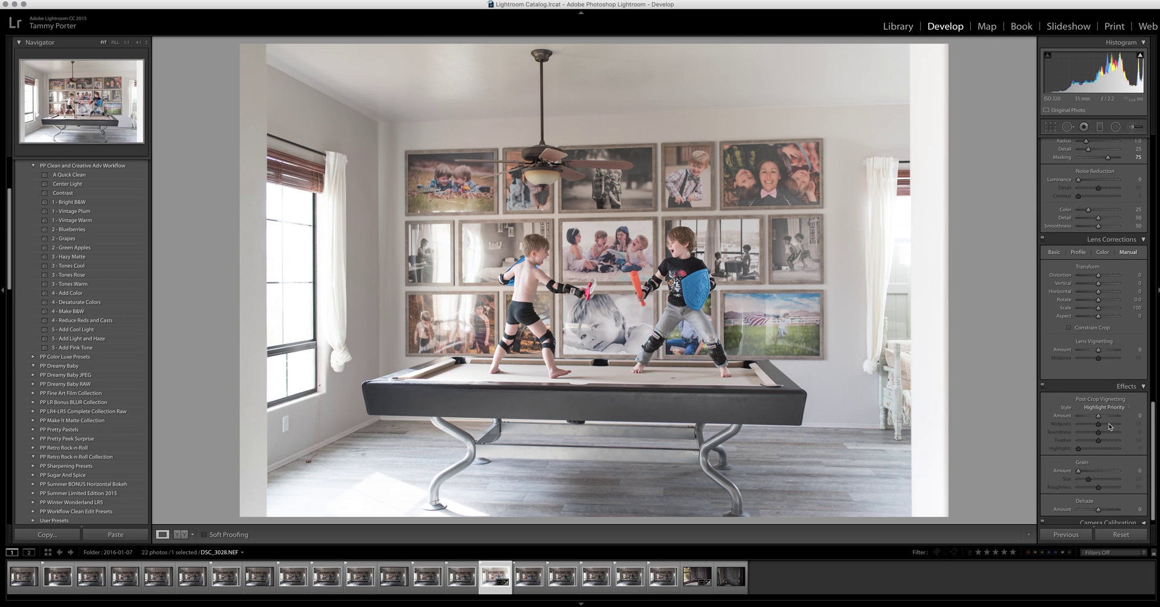
click(1101, 314)
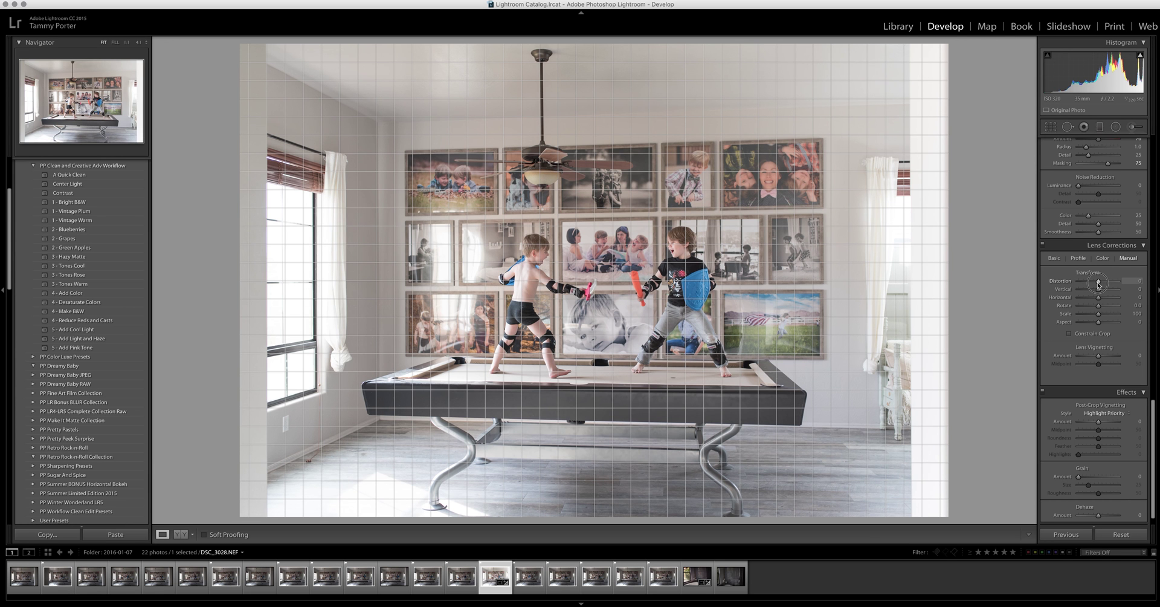
Try Distortion at -20, then a pincushion warp, then a slight negative value, resetting to 0 each time.
drag(1098, 284, 1096, 285)
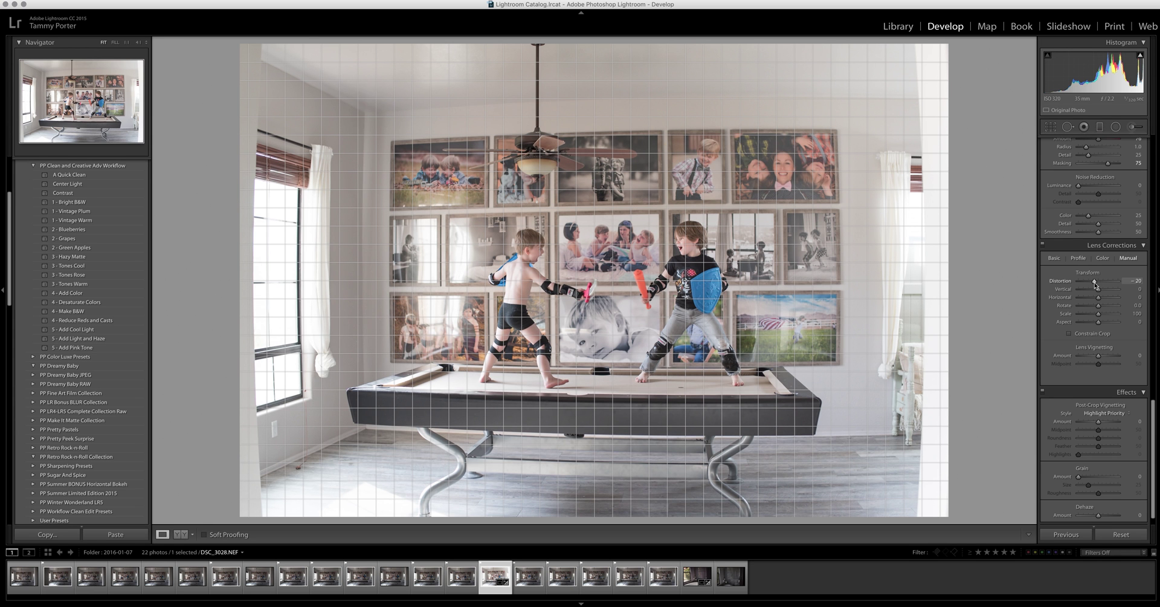
click(1095, 284)
drag(1095, 284, 1108, 285)
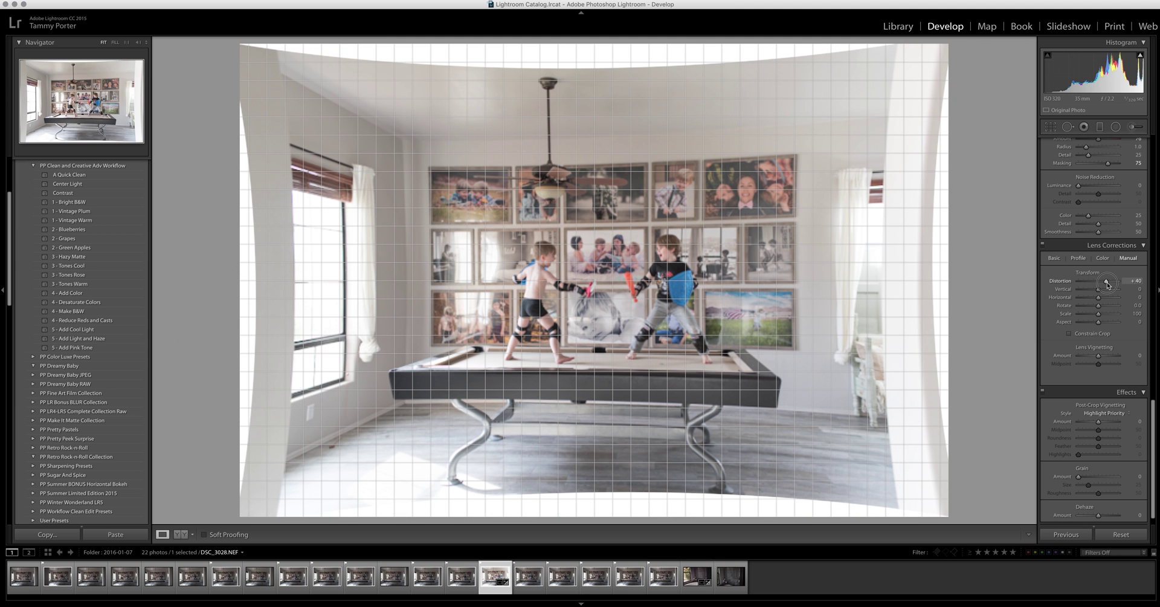
double_click(1108, 286)
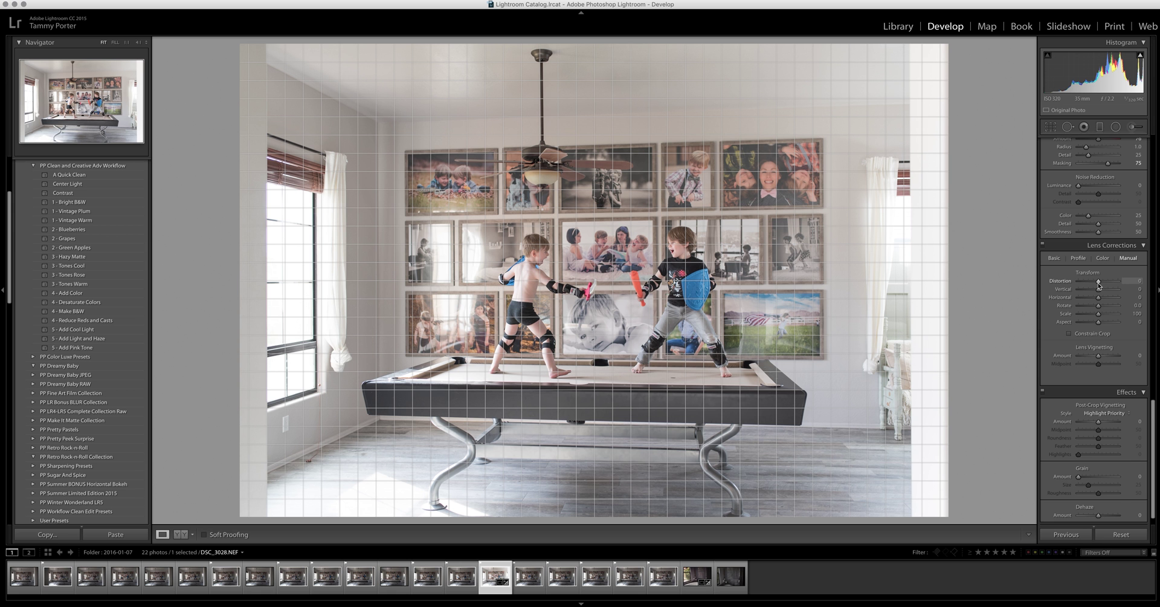
drag(1098, 285, 1097, 287)
double_click(1097, 284)
Try Vertical transform values of +7 and +33, then ease it back to +1.
drag(1098, 291, 1100, 292)
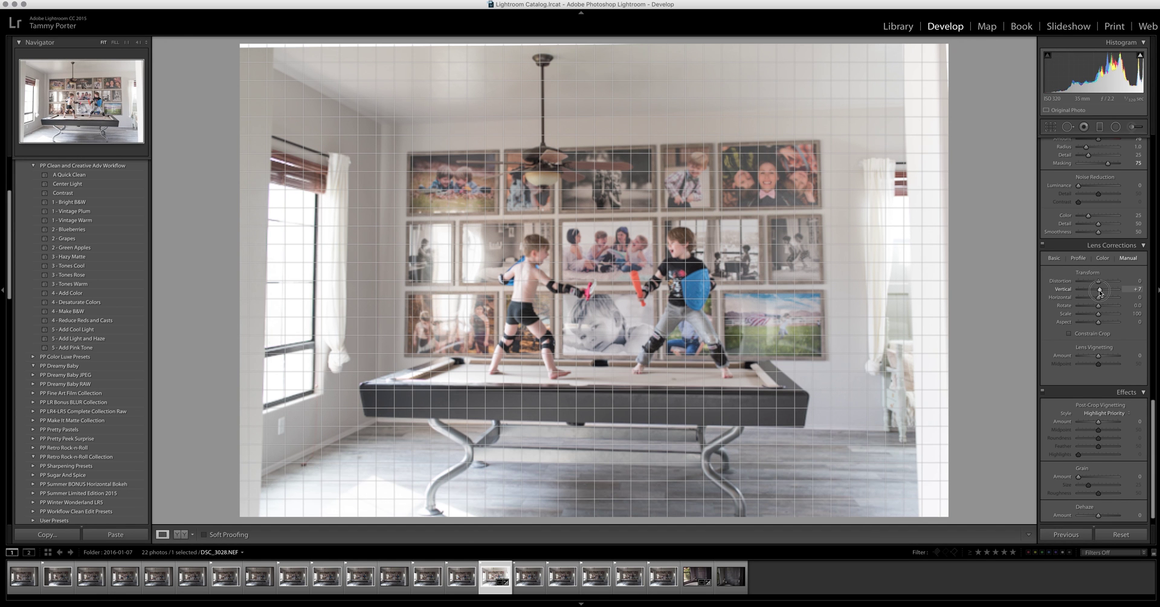
drag(1100, 293, 1100, 293)
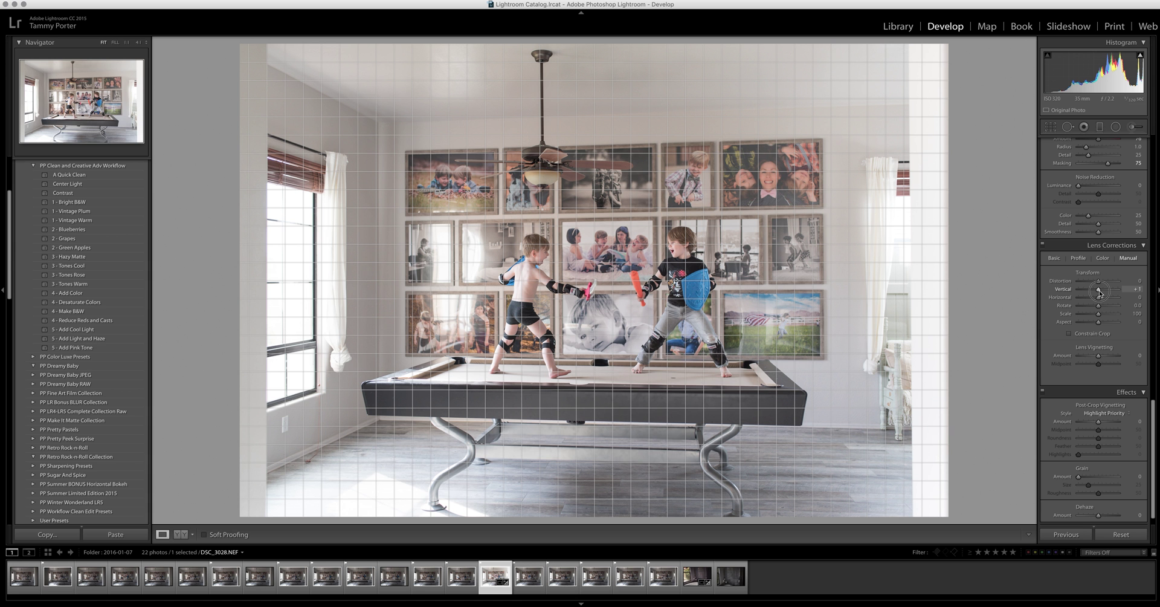
drag(1099, 293, 1099, 293)
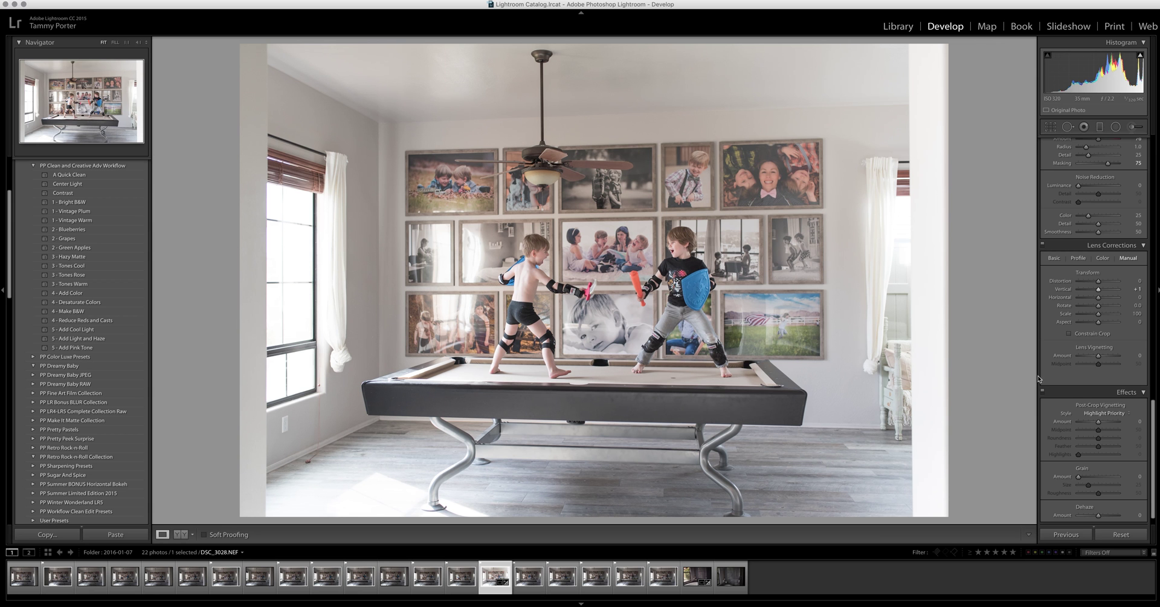
drag(1099, 289, 1099, 291)
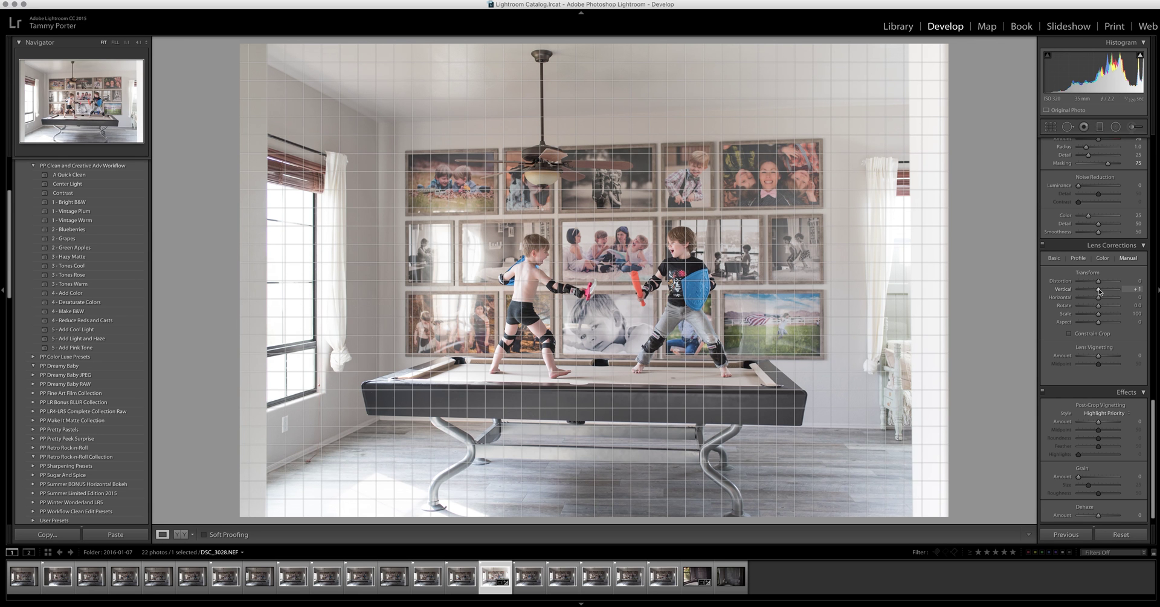
drag(1098, 290, 1099, 292)
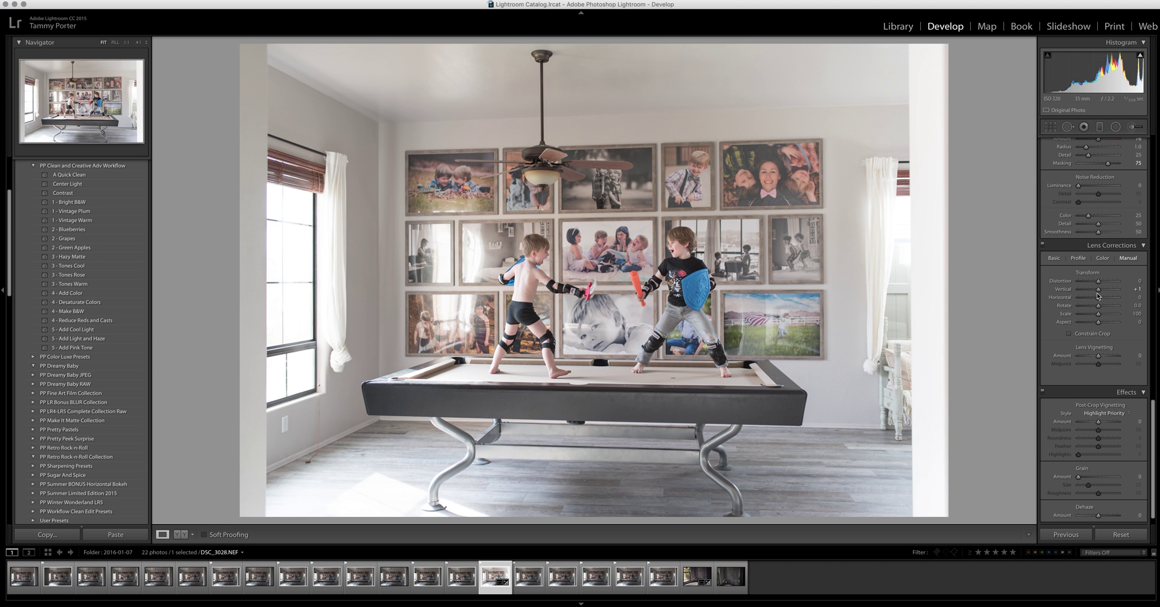
Raise the Horizontal transform to +17 so the wall of frames looks square, keeping Vertical at +1.
drag(1098, 298, 1098, 298)
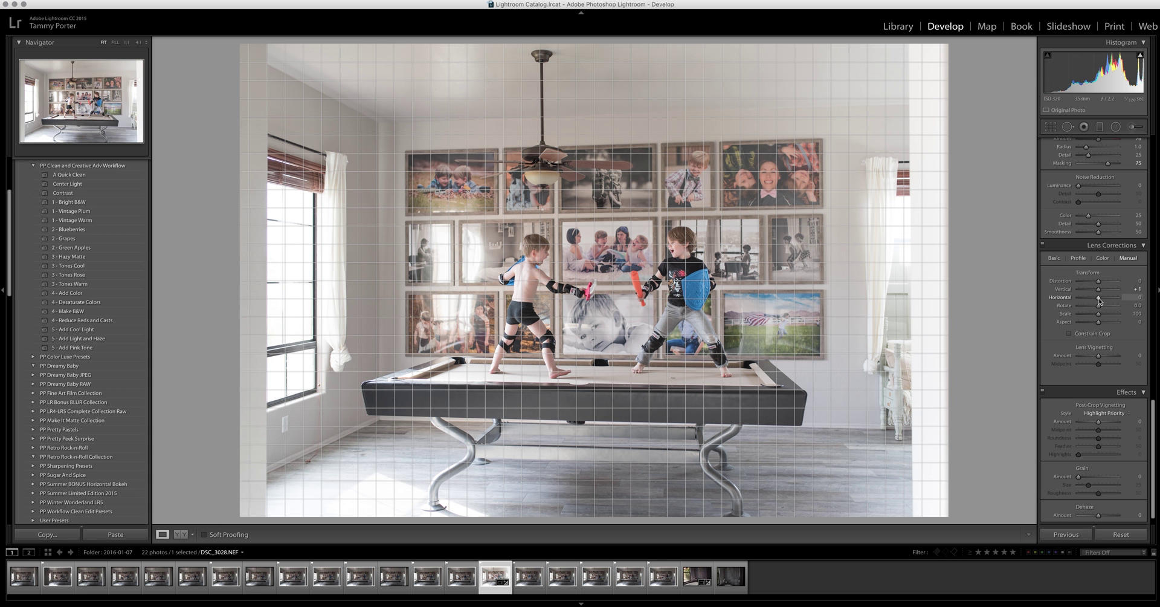
drag(1099, 300, 1097, 302)
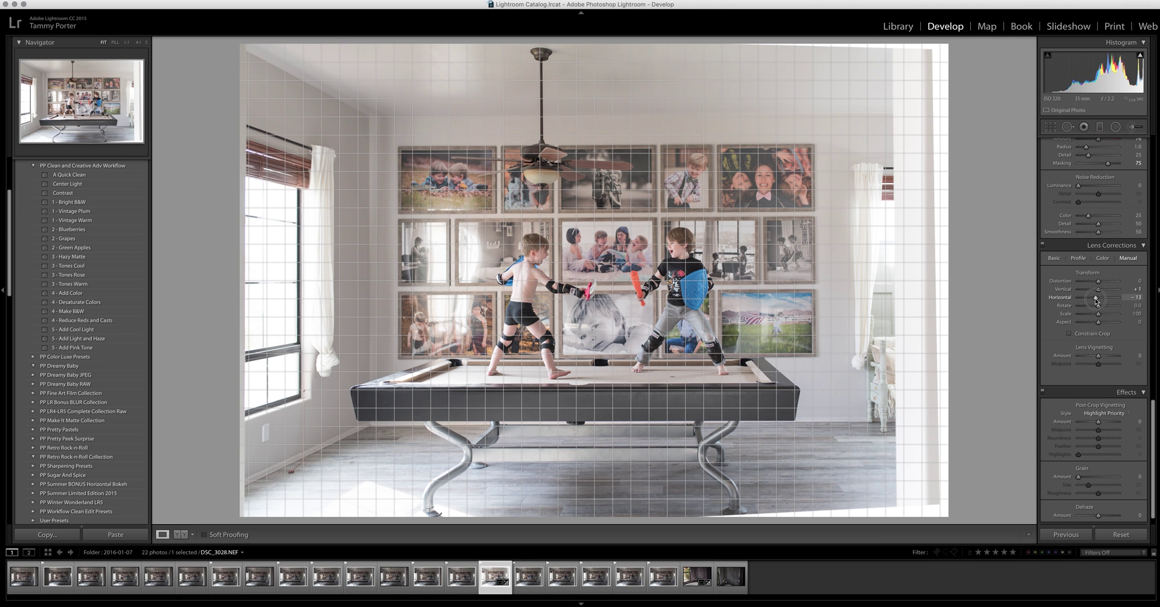
key(Down)
key(Down)
key(Down)
key(Down)
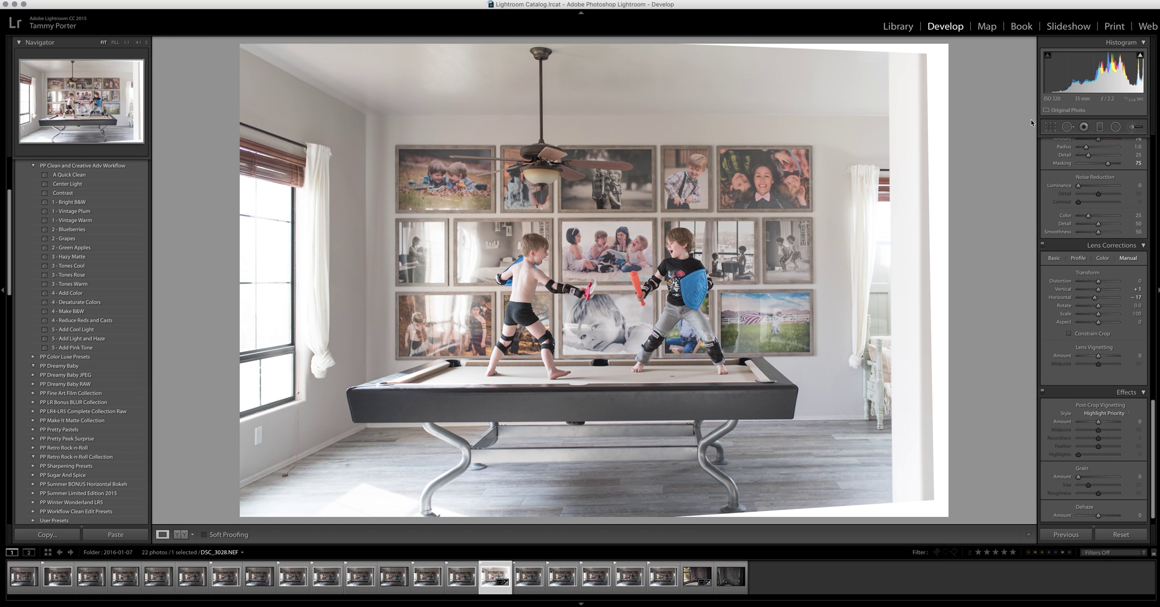
Pull the crop in from the right, bottom and top-right, shift the photo slightly right, and apply.
click(1051, 127)
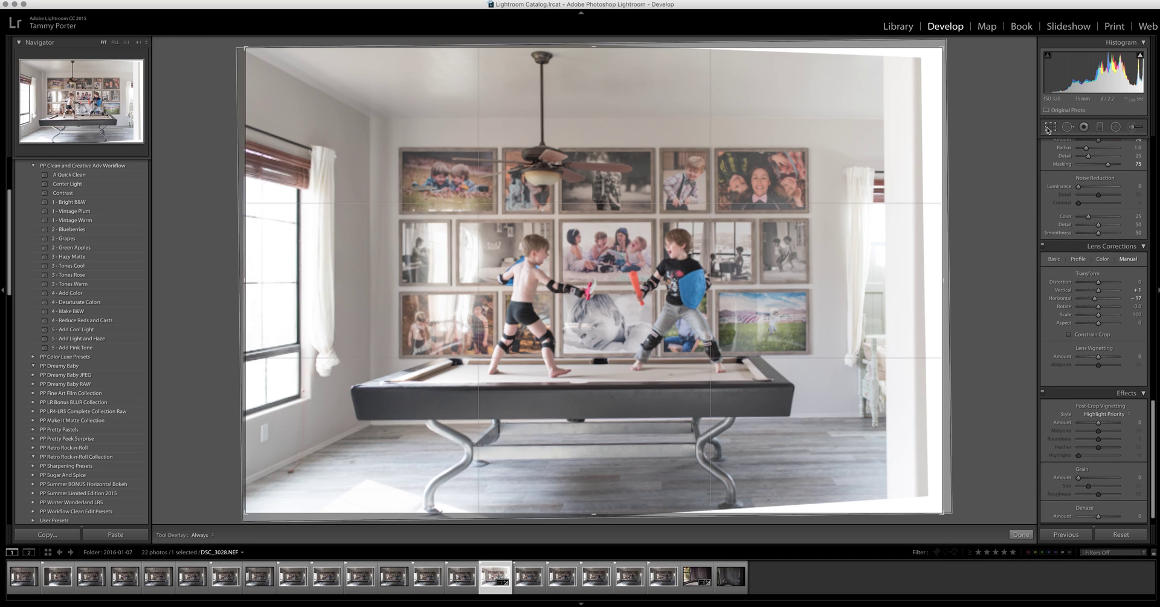
drag(945, 280, 936, 280)
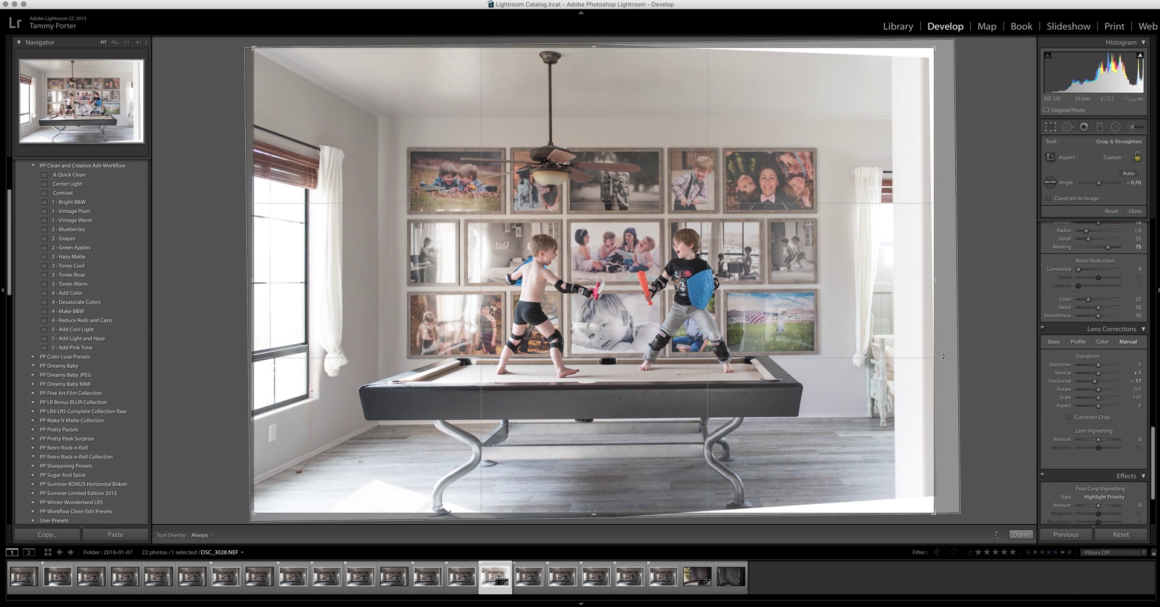
drag(934, 514, 934, 497)
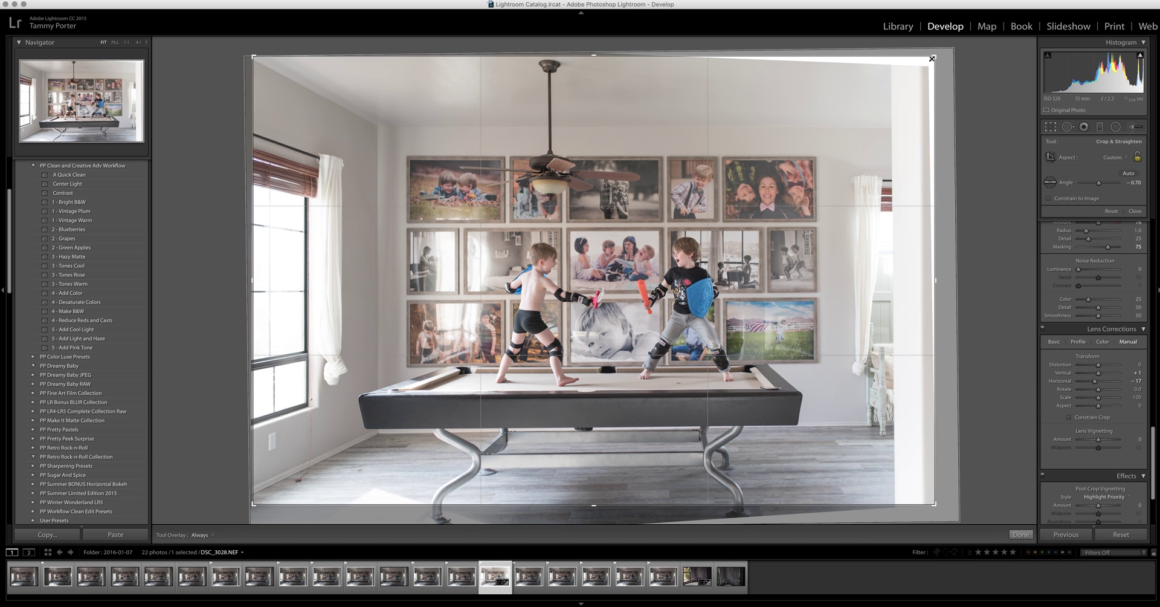
drag(934, 57, 930, 61)
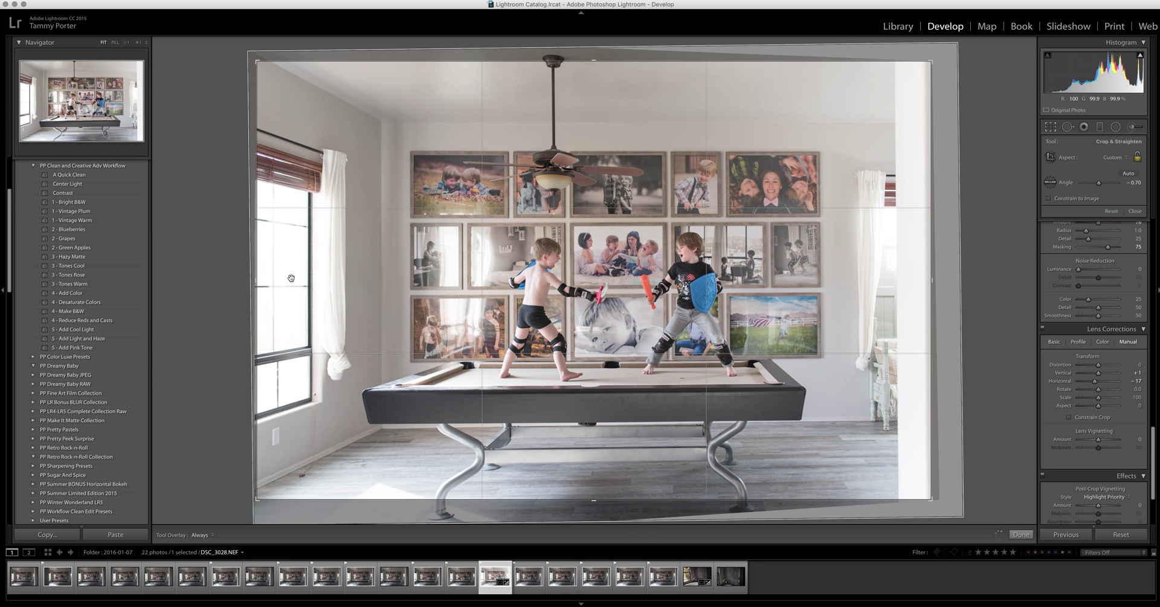
drag(265, 283, 267, 282)
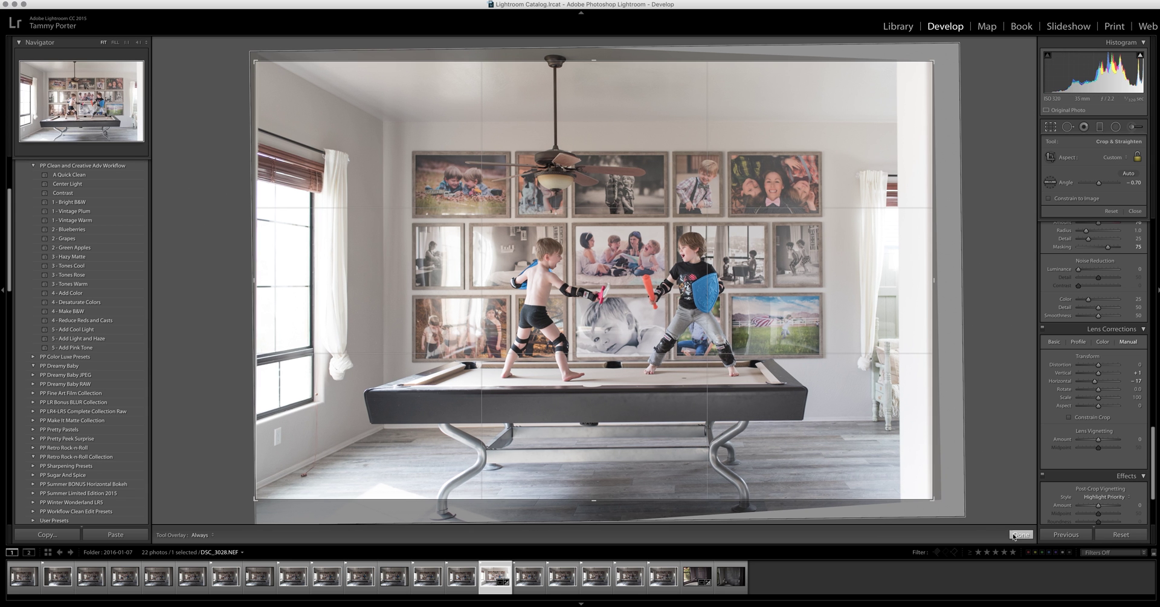
click(1016, 535)
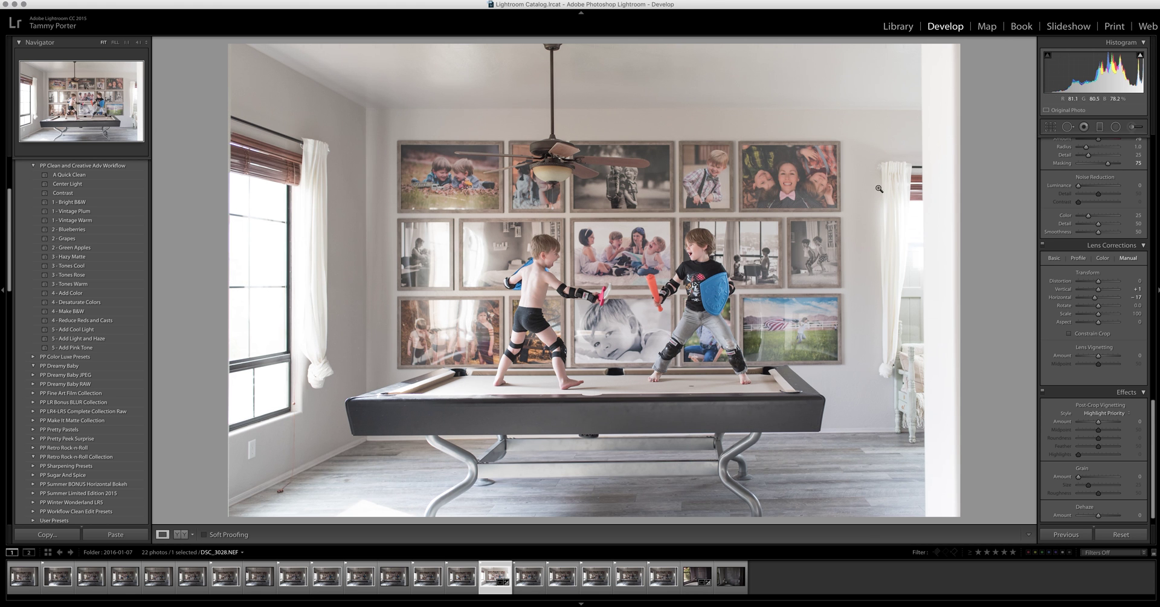
click(1114, 318)
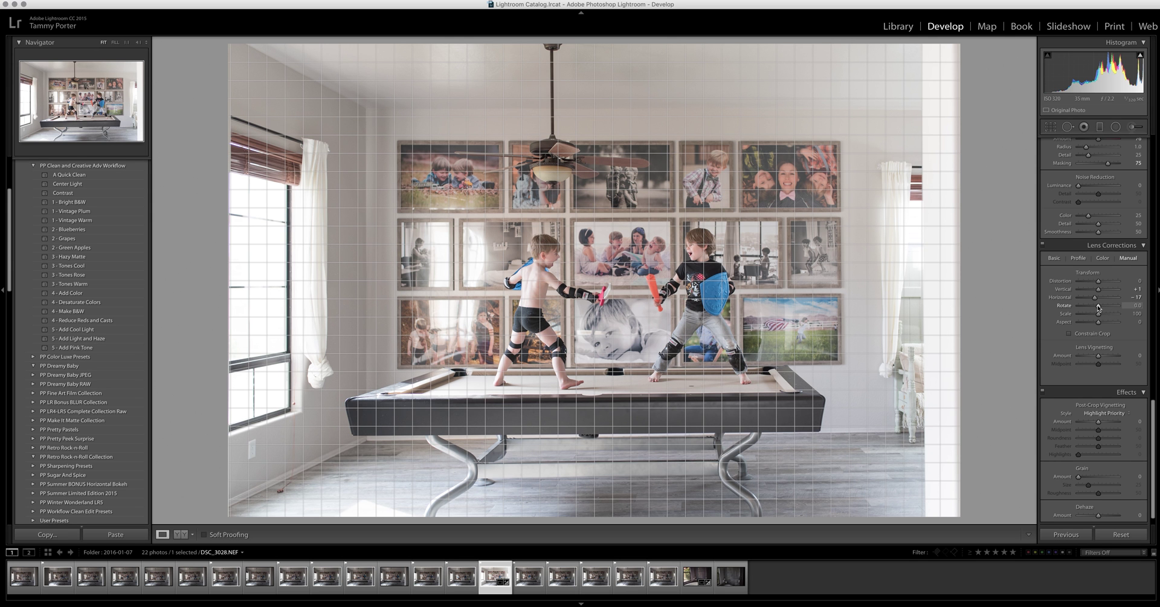
drag(1097, 308, 1101, 308)
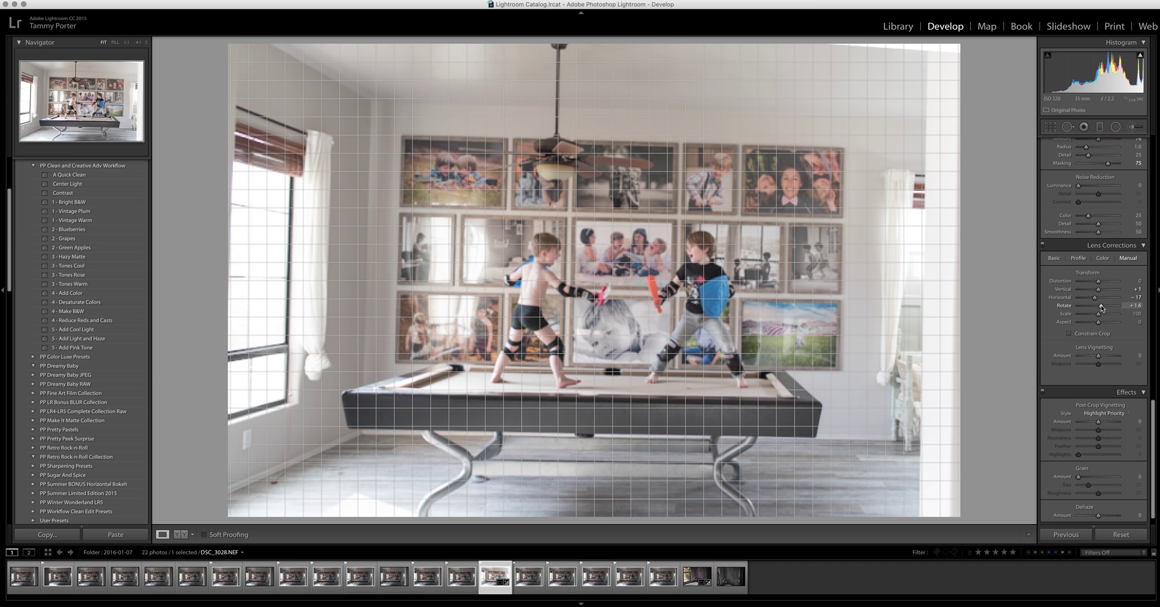
double_click(1101, 307)
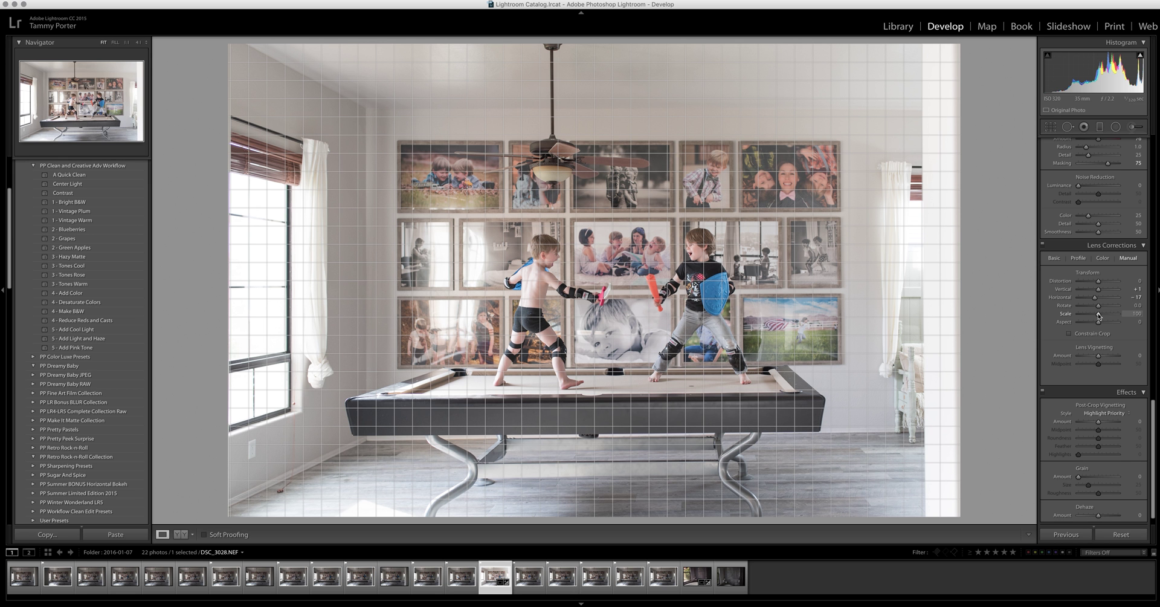
mouse_move(1099, 315)
mouse_down()
mouse_move(1110, 315)
mouse_move(1100, 315)
mouse_up()
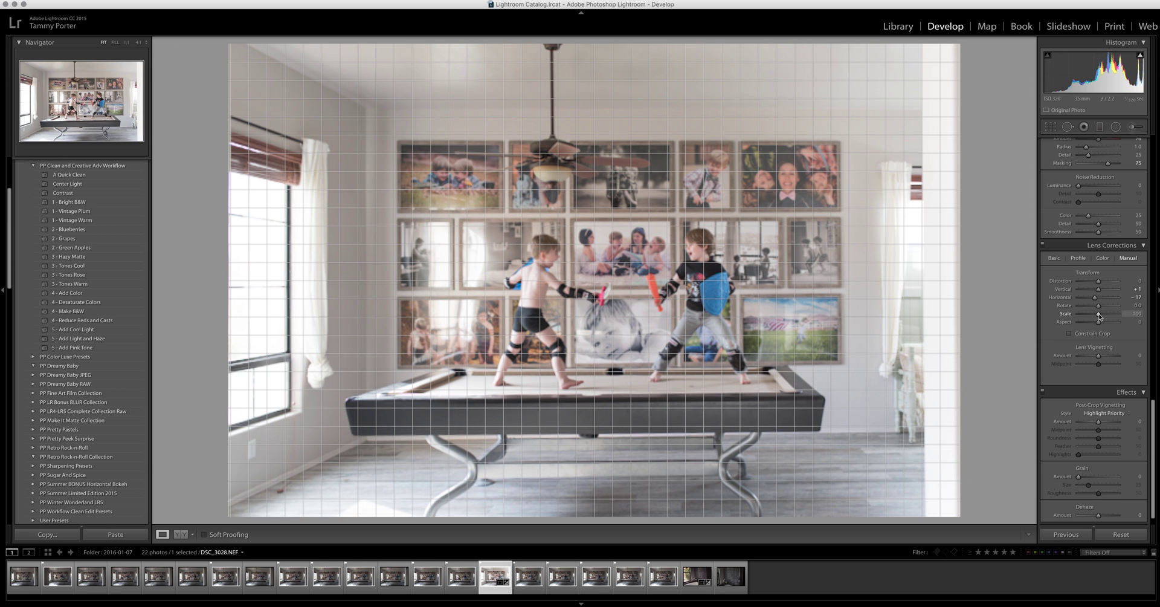
drag(1100, 316, 1099, 315)
drag(1099, 316, 1098, 323)
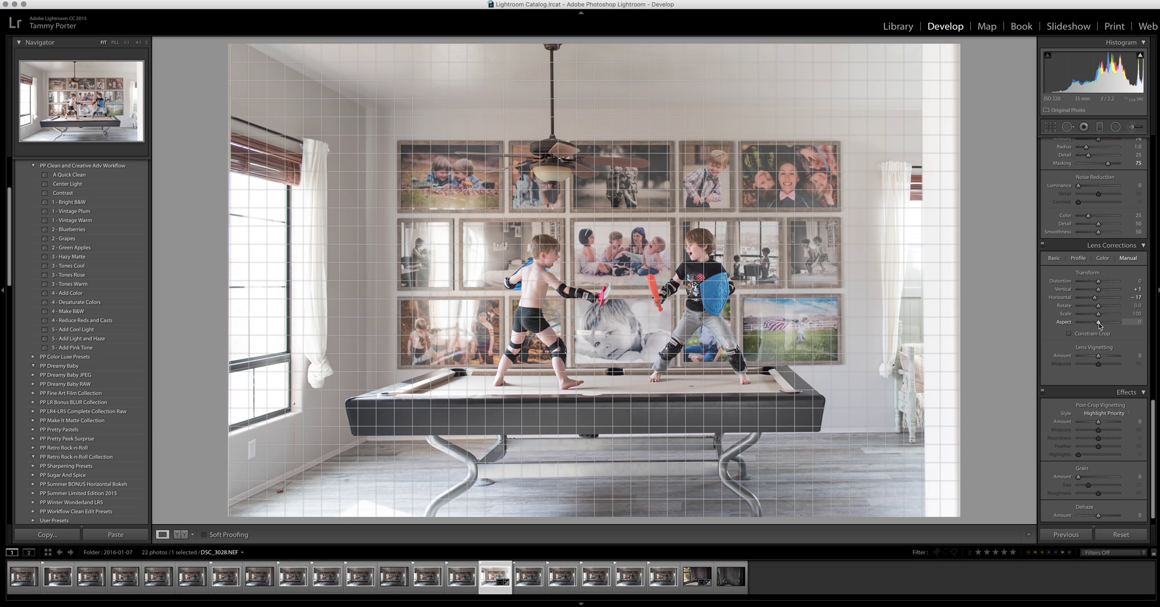
drag(1099, 324, 1101, 325)
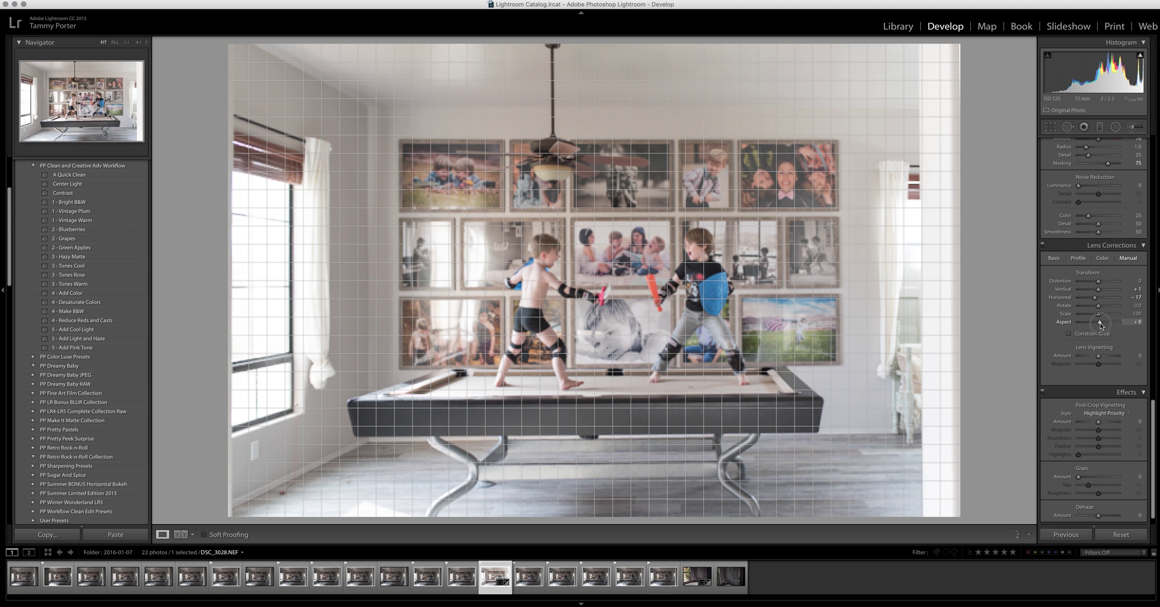
drag(1101, 325, 1102, 325)
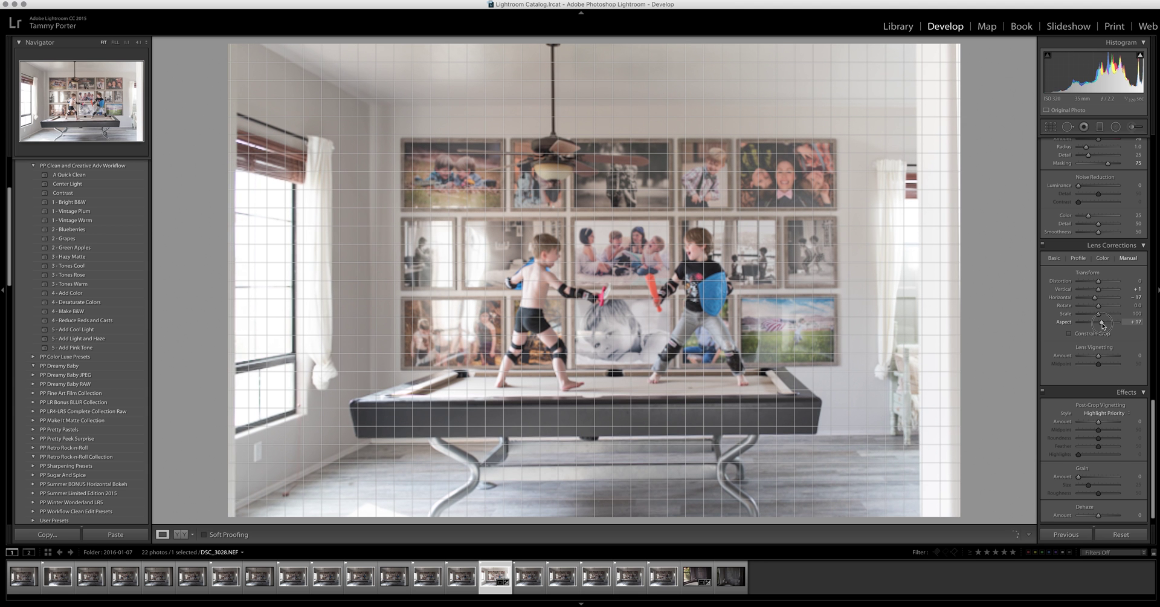
drag(1102, 325, 1095, 327)
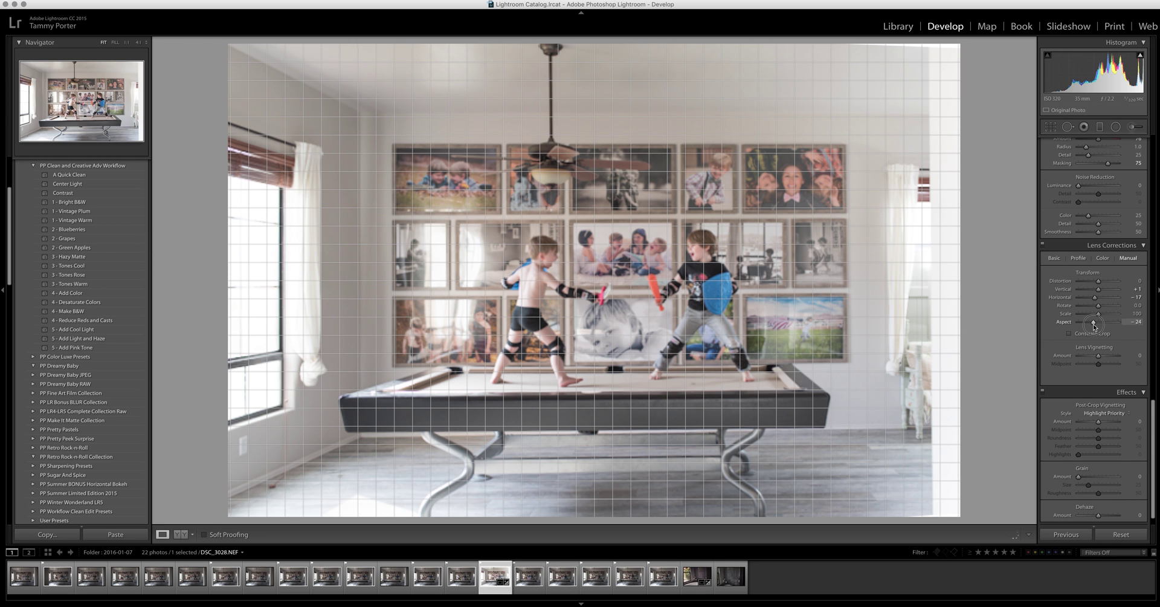
drag(1095, 328, 1105, 327)
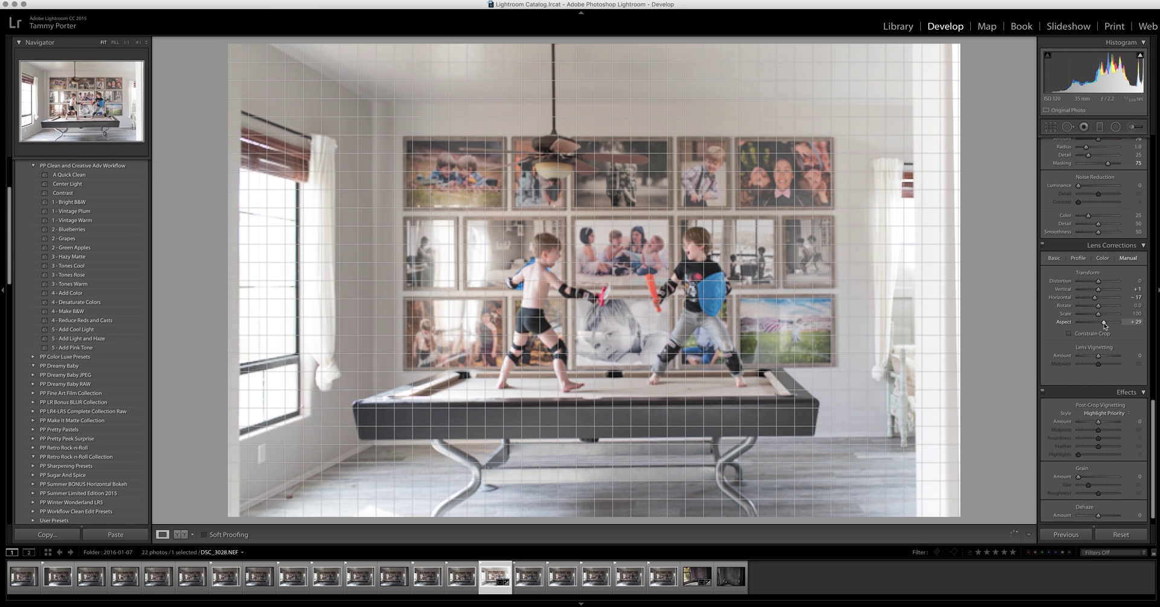
double_click(1105, 325)
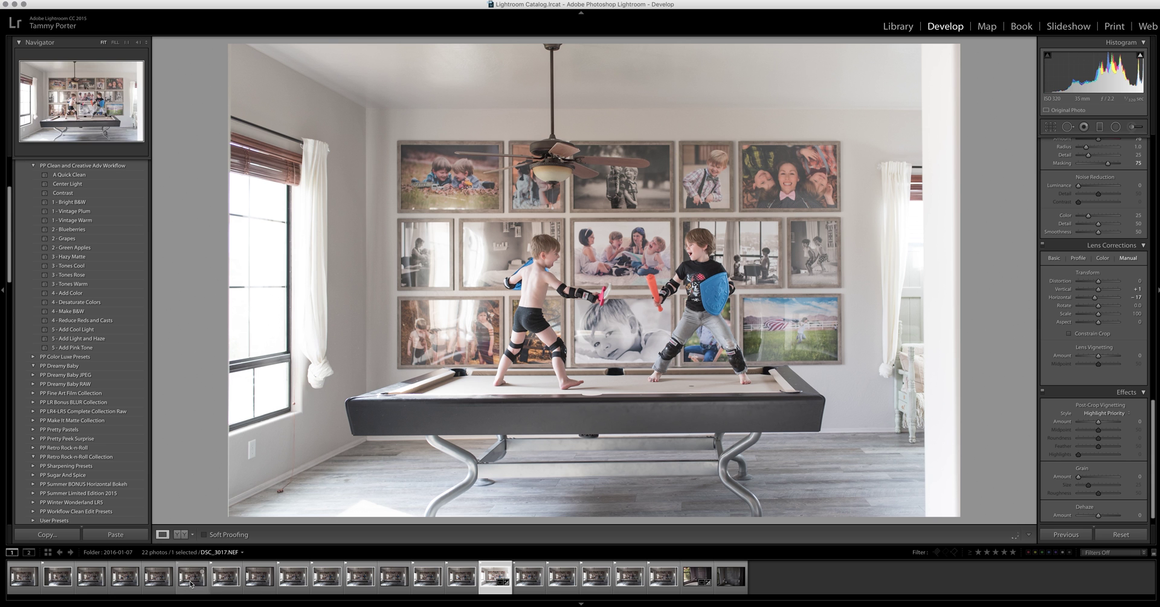
click(181, 534)
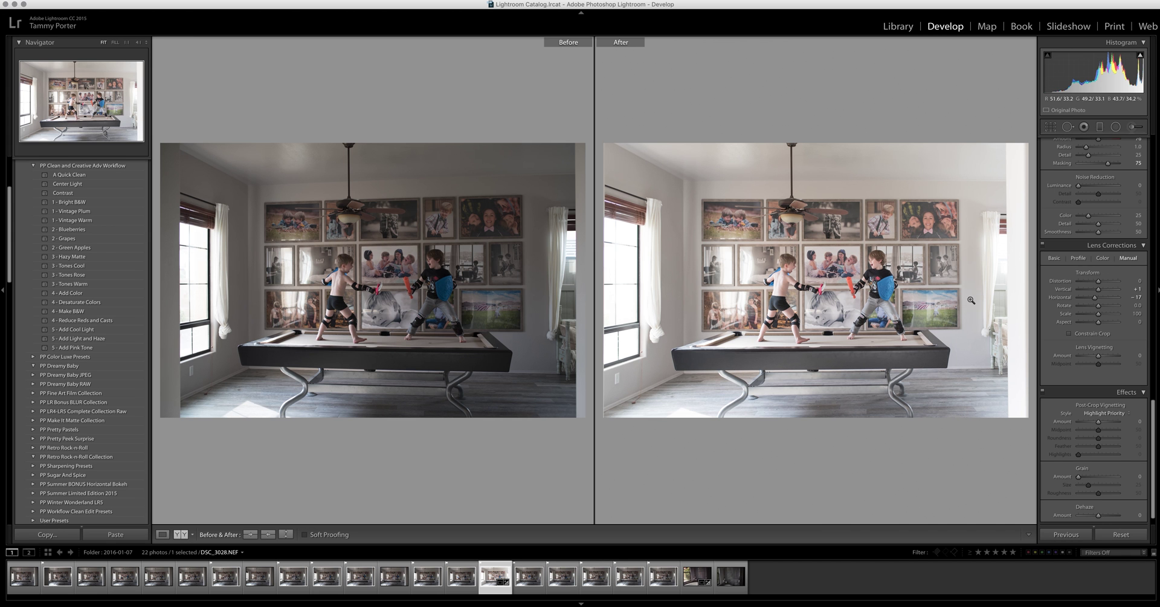
click(163, 534)
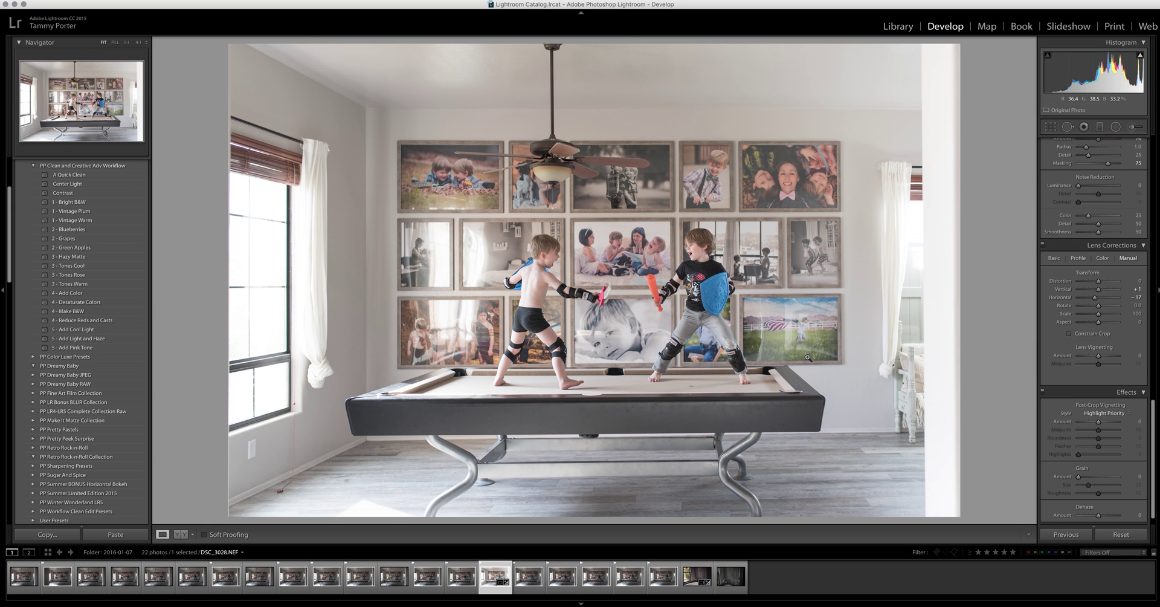
click(1104, 325)
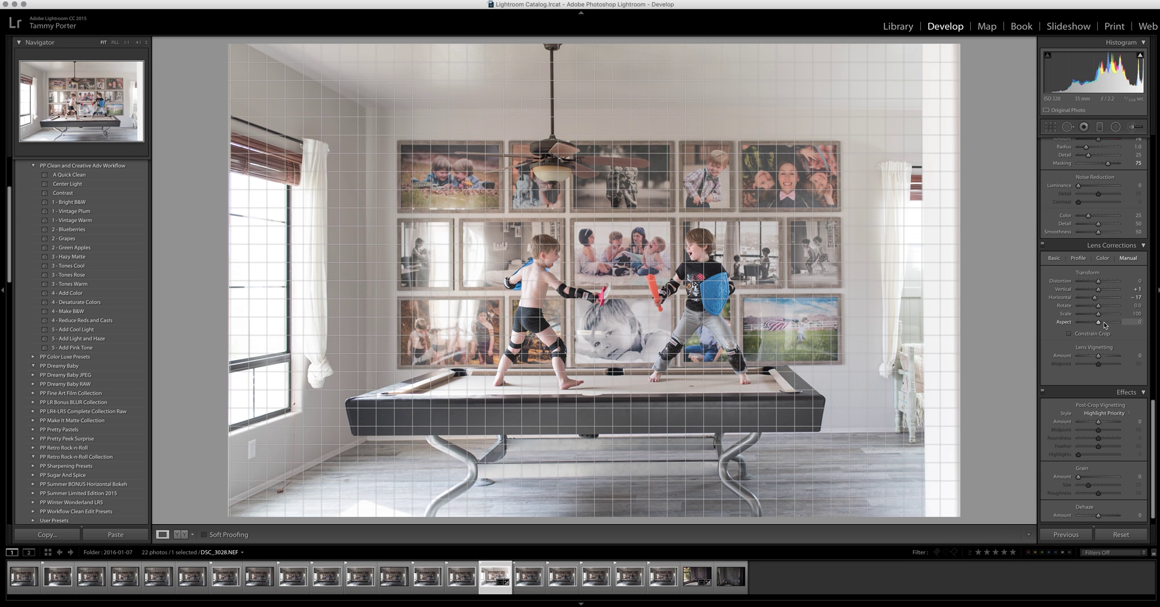